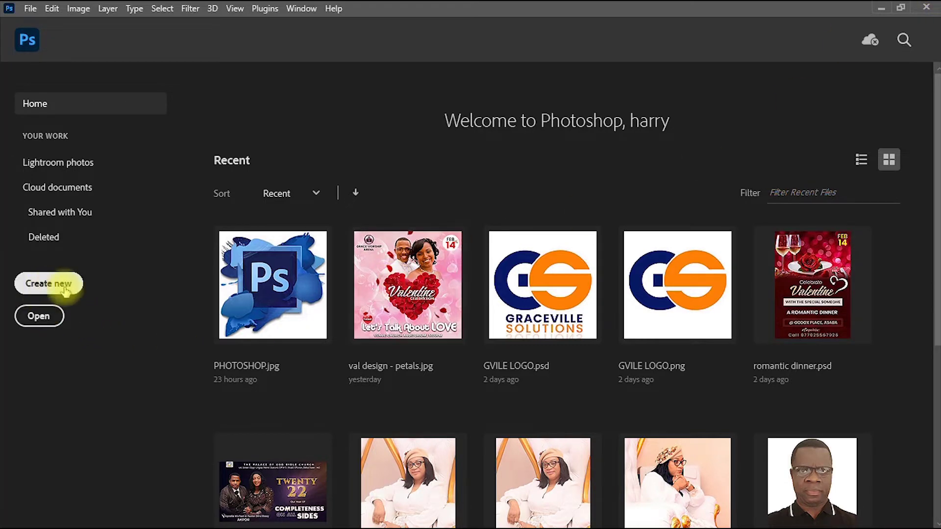
# - Set up a new 1920 × 1080 px, 300 ppi document named 'book cover' with Artboards enabled
pyautogui.click(42, 289)
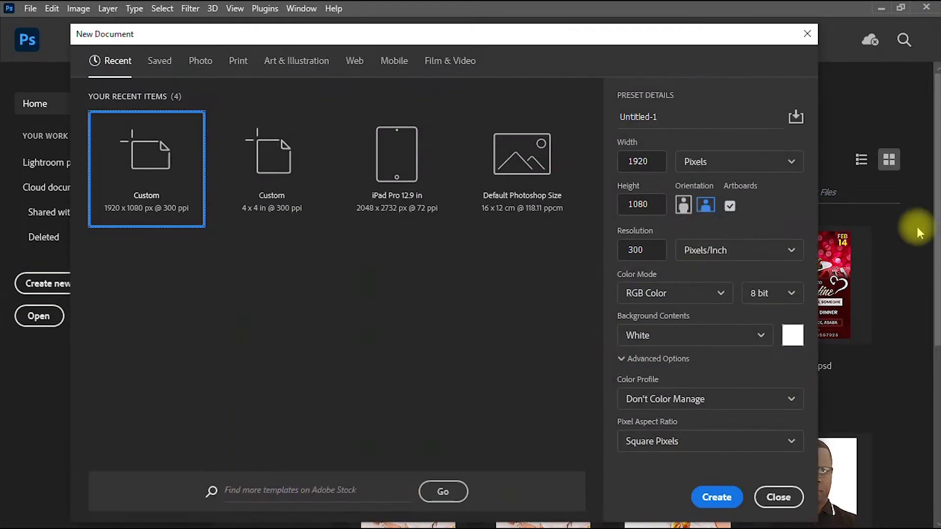
pyautogui.click(689, 114)
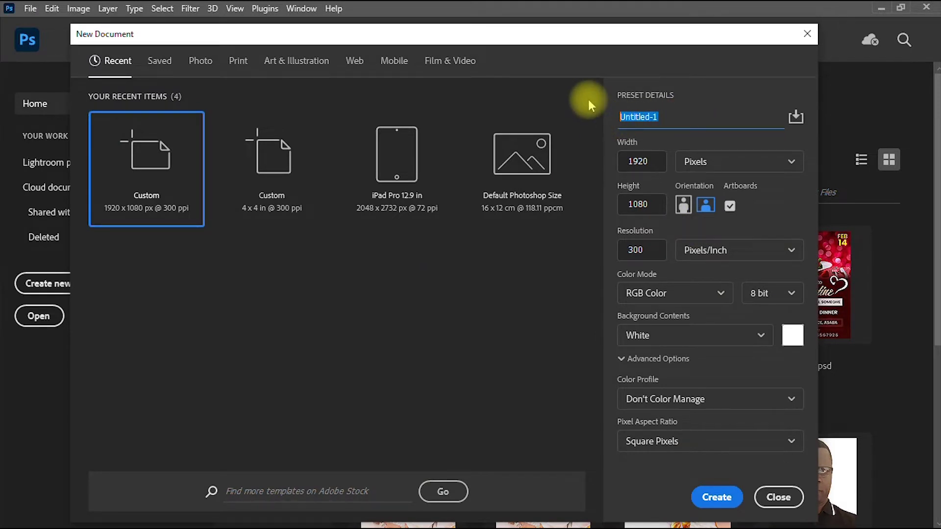
pyautogui.write('book cover')
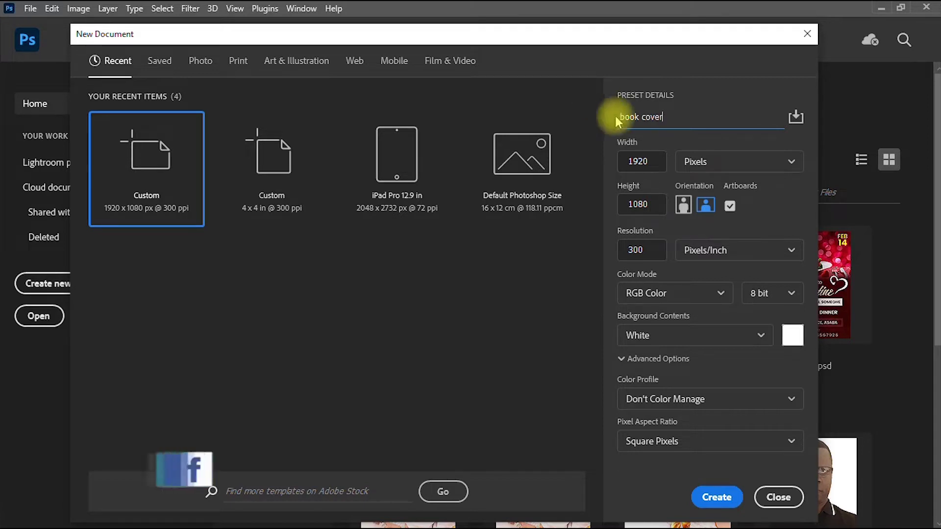
pyautogui.moveTo(651, 161); pyautogui.dragTo(616, 165)
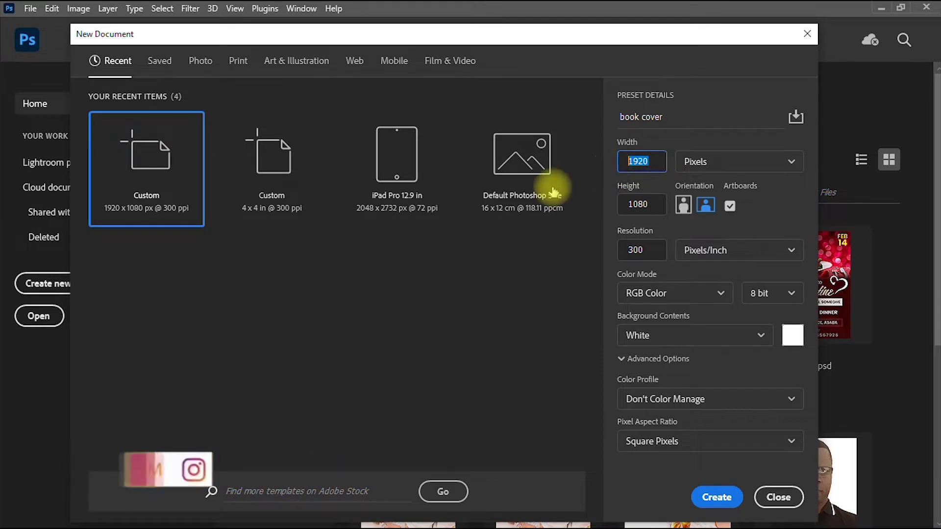
pyautogui.moveTo(652, 250); pyautogui.dragTo(621, 250)
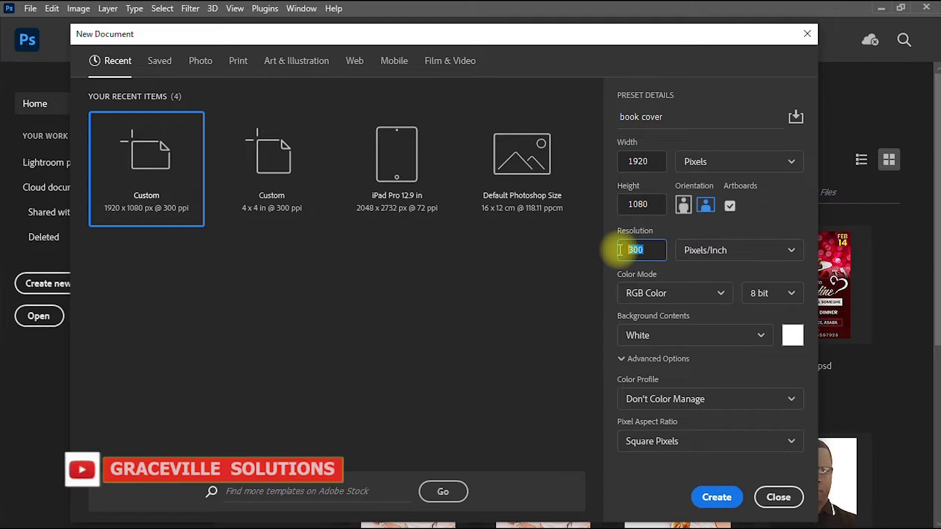
pyautogui.click(772, 219)
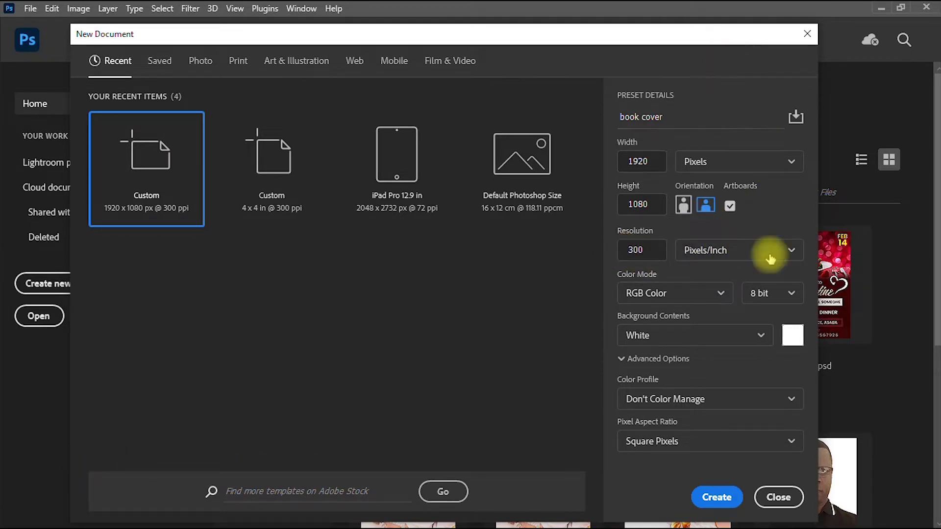
# - Create the blank book cover document, zoom out on Artboard 1, and open the File menu
pyautogui.click(719, 498)
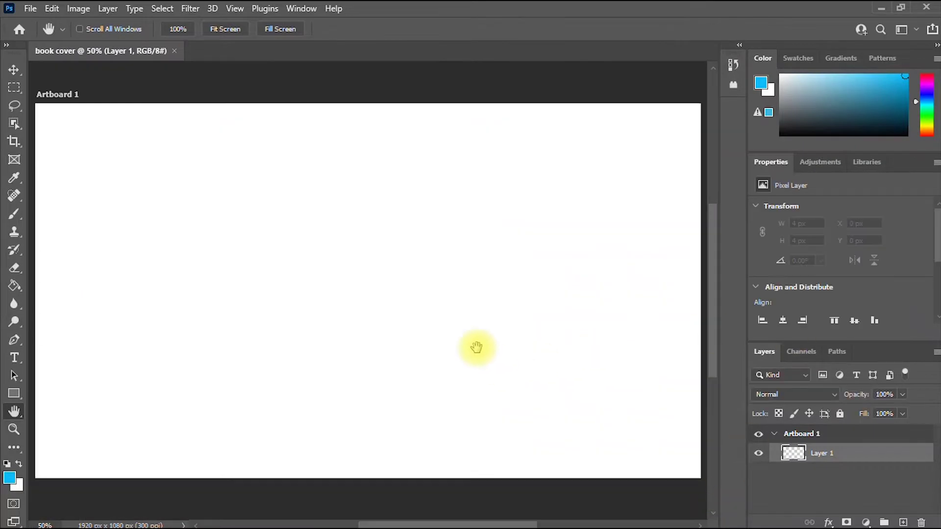
pyautogui.scroll(-2, 447, 304)
pyautogui.scroll(2, 449, 306)
pyautogui.scroll(-3, 448, 306)
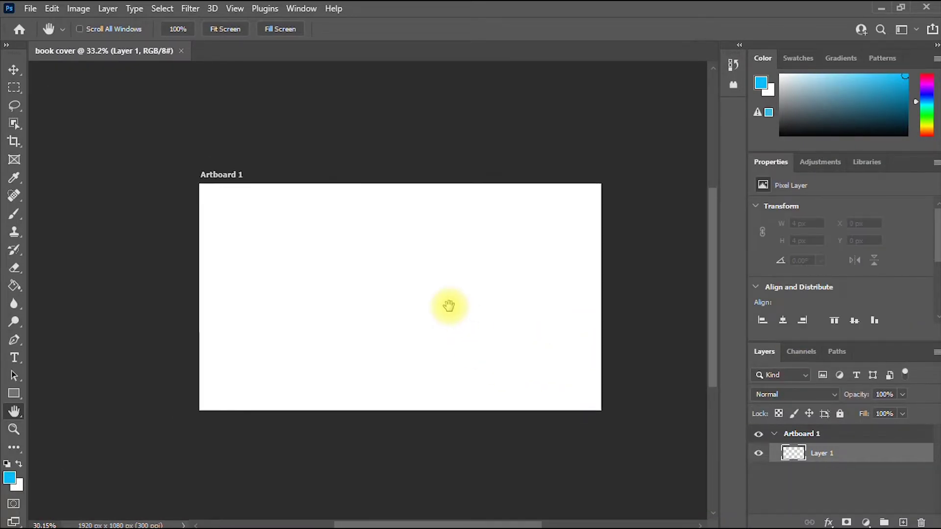
pyautogui.scroll(1, 449, 306)
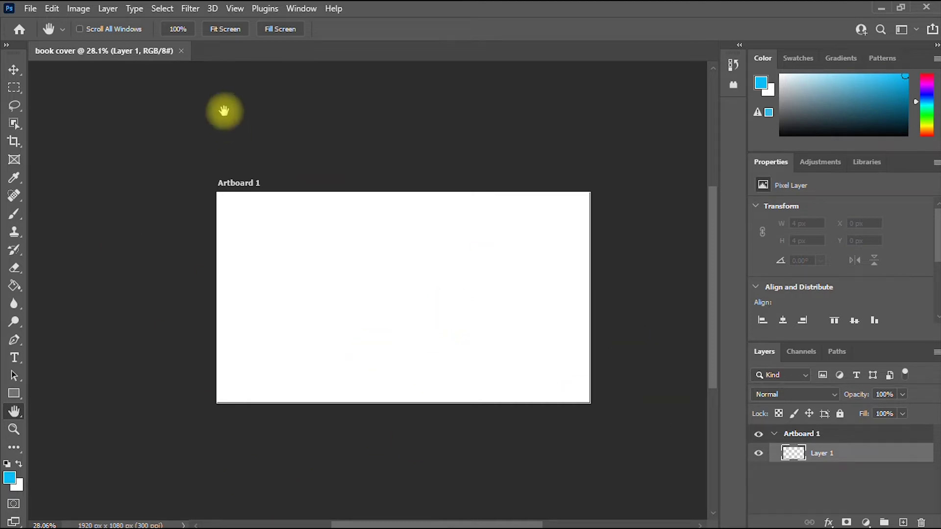
pyautogui.click(30, 8)
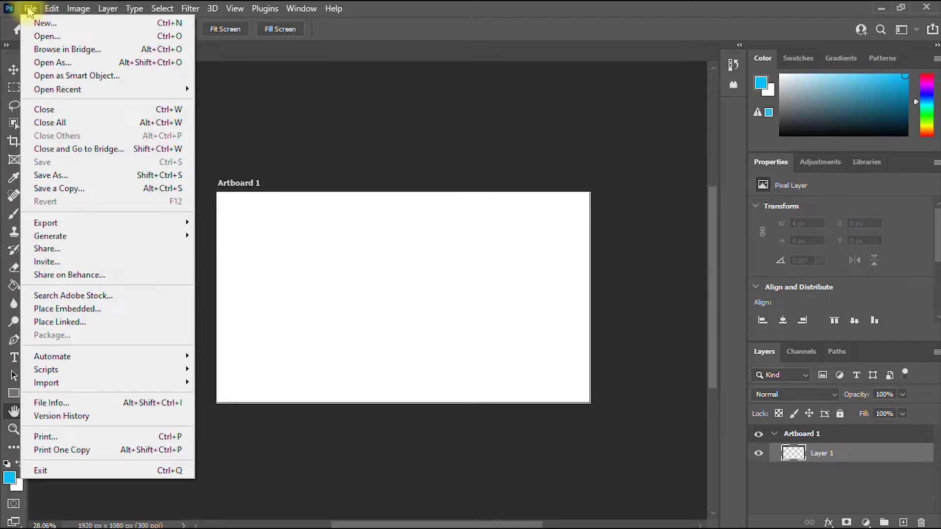
# - Place 'anniversary 2021.jpg' as an embedded image filling Artboard 1
pyautogui.click(101, 311)
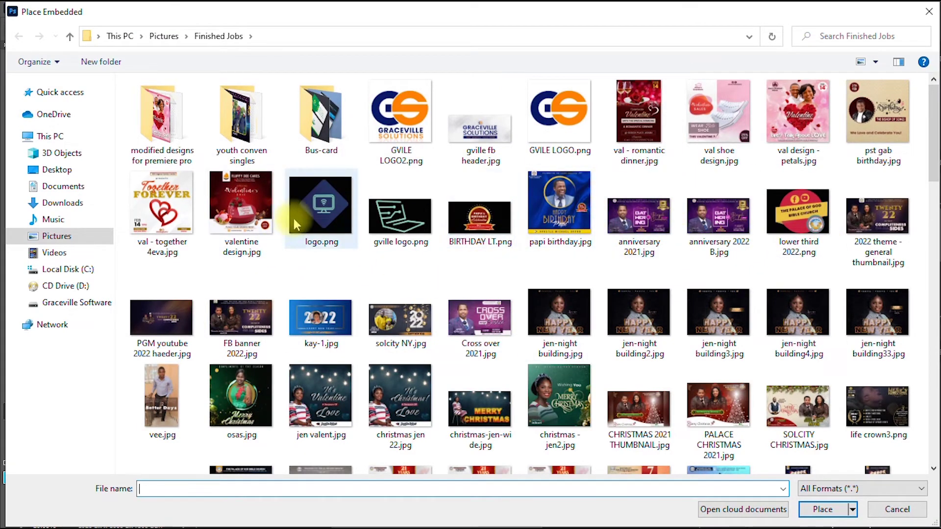
pyautogui.click(642, 238)
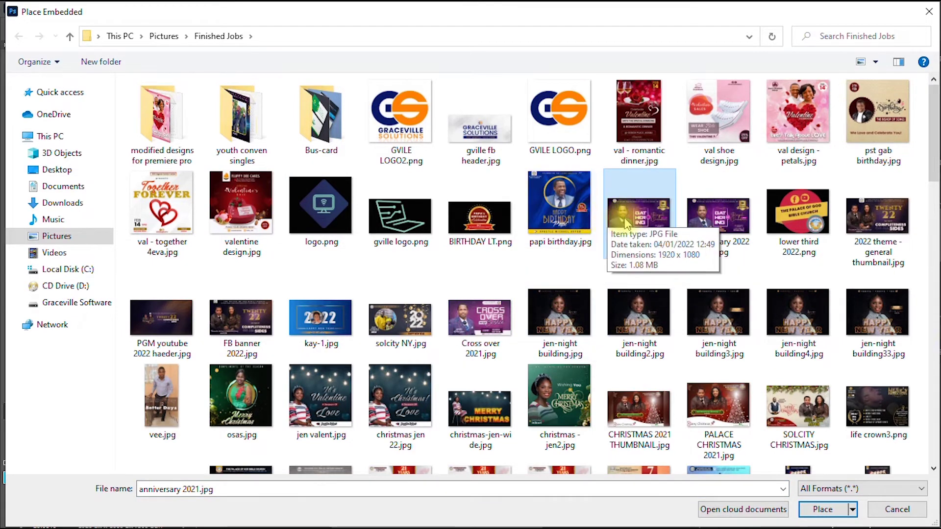
pyautogui.click(825, 510)
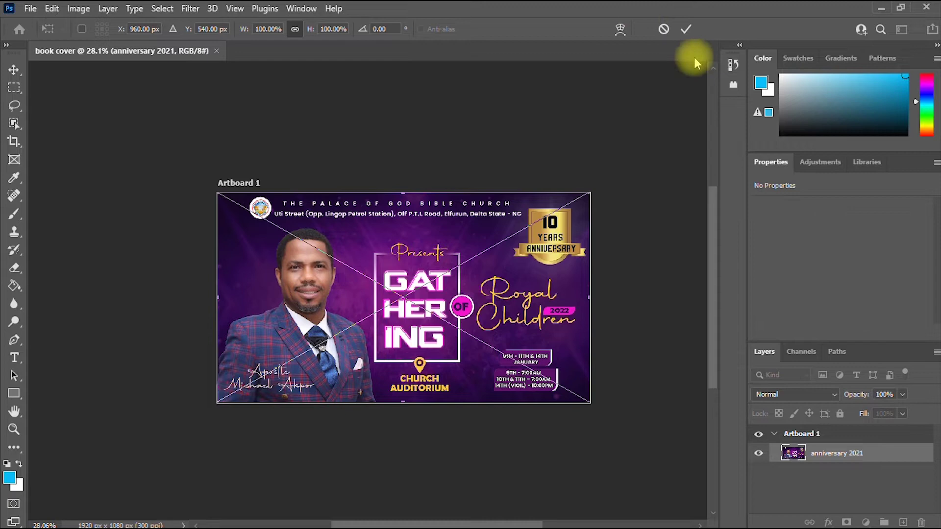
# - Commit the embedded anniversary 2021 image at 1920 × 1080 px, hide it, and open the File menu
pyautogui.click(686, 31)
pyautogui.press('h')
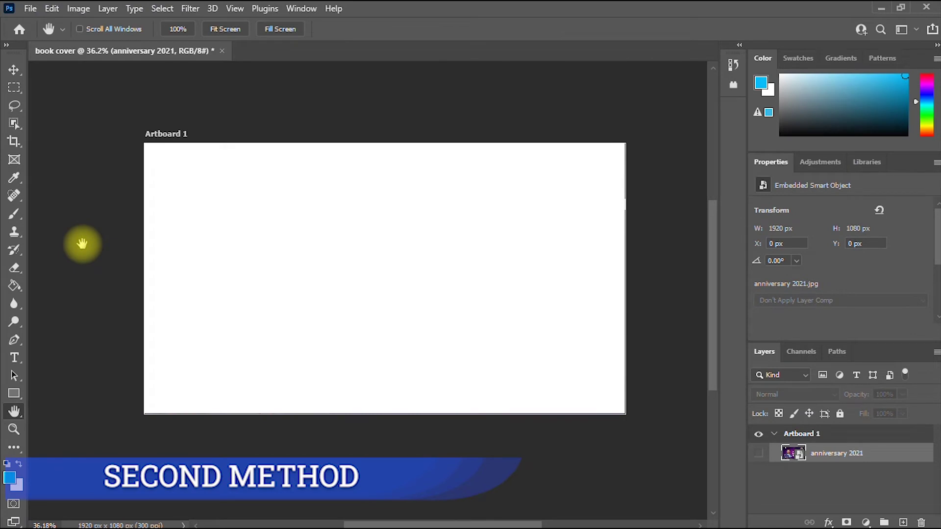
pyautogui.click(30, 9)
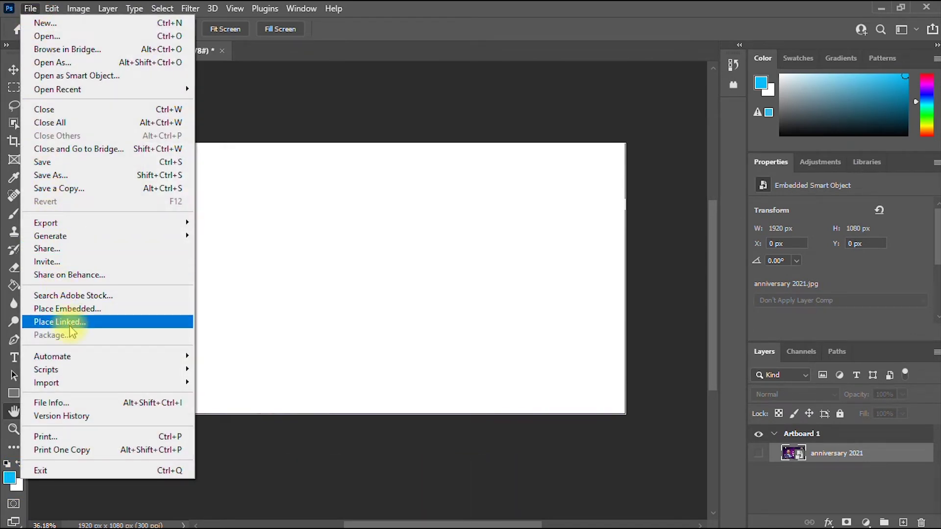
# - Place 'life crown3.png' as a linked image stretched to cover the artboard, and commit it
pyautogui.click(71, 322)
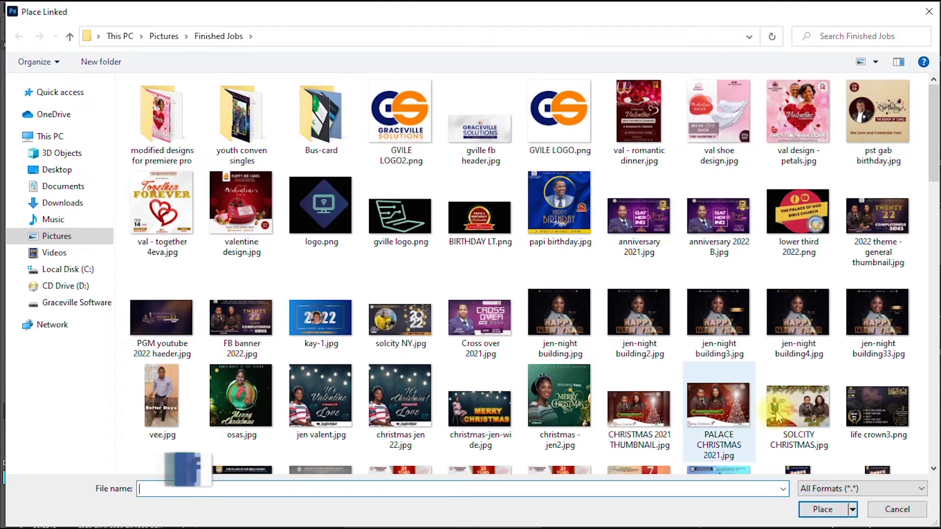
pyautogui.doubleClick(864, 402)
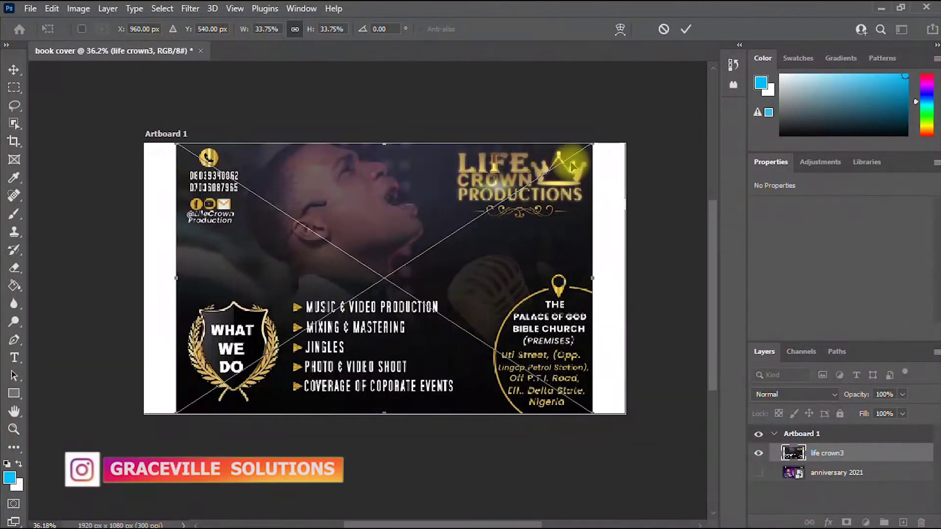
pyautogui.moveTo(381, 414); pyautogui.dragTo(385, 452)
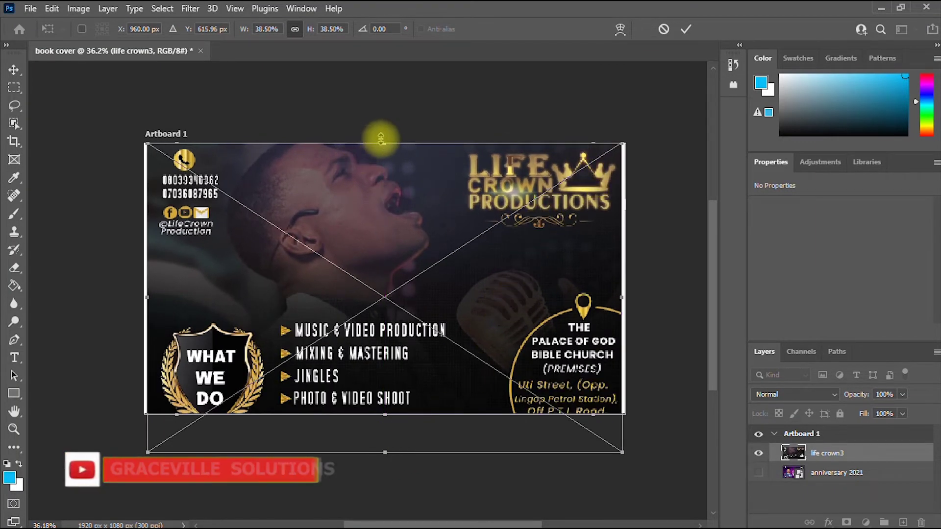
pyautogui.moveTo(384, 144); pyautogui.dragTo(385, 133)
pyautogui.click(685, 29)
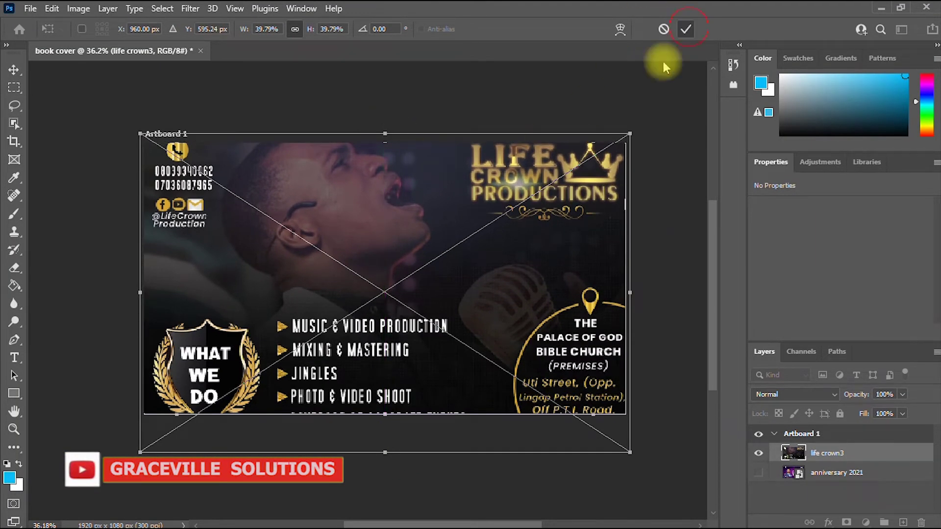
pyautogui.press('h')
# - Hide the life crown3 layer and launch File Explorer with Win+E
pyautogui.moveTo(542, 206); pyautogui.dragTo(543, 220)
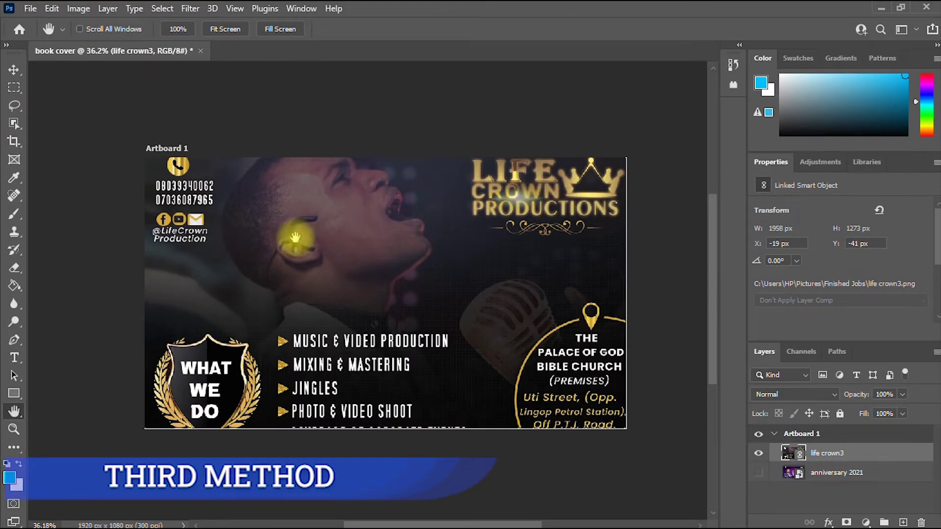
pyautogui.click(760, 453)
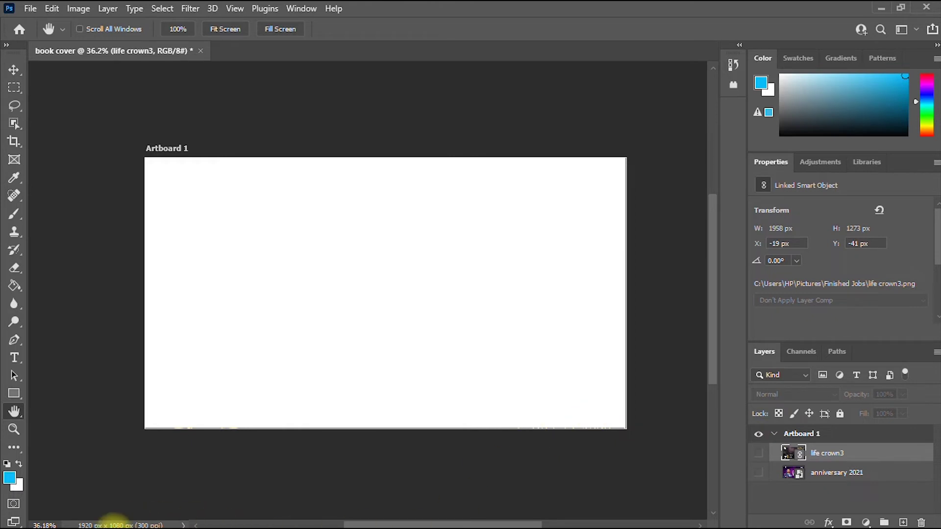
pyautogui.press('super')
pyautogui.press('super+e')
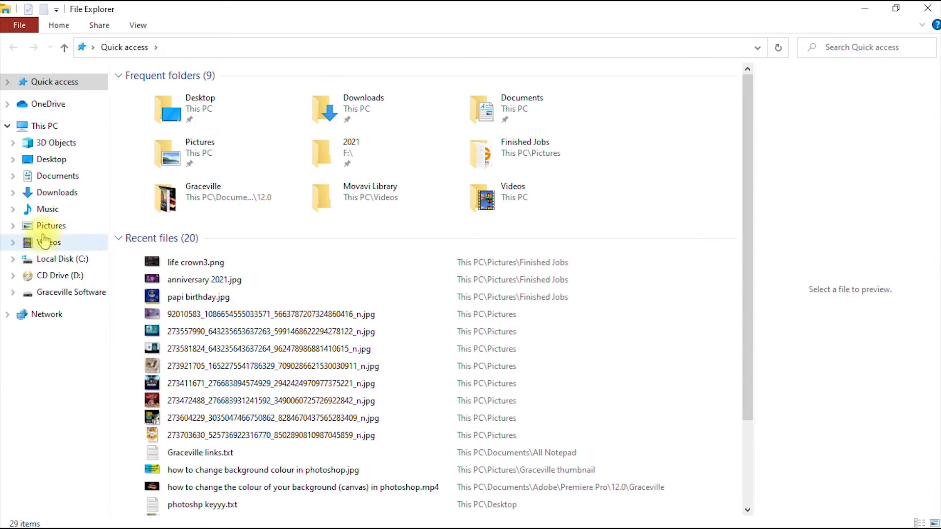
# - Browse to Pictures > Design Materials > Miscellaneous and preview the shoe flyer image
pyautogui.click(50, 226)
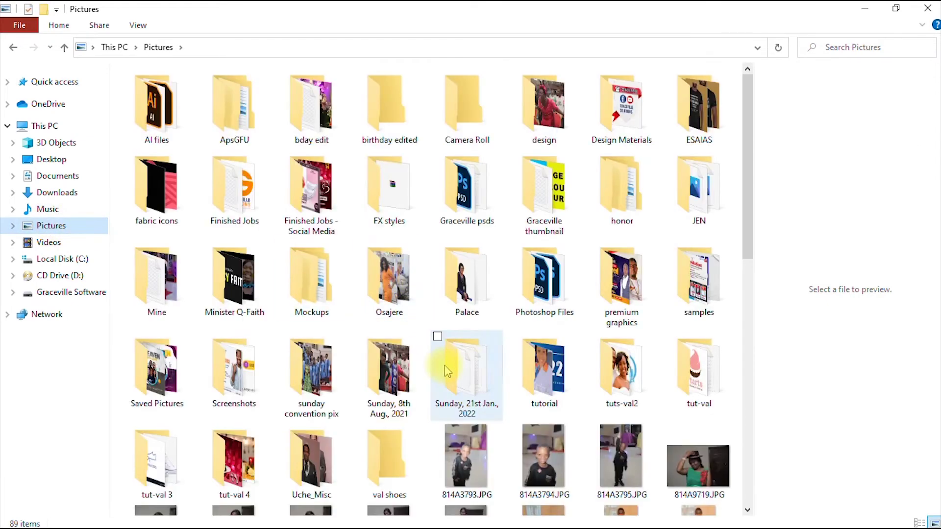
pyautogui.doubleClick(636, 126)
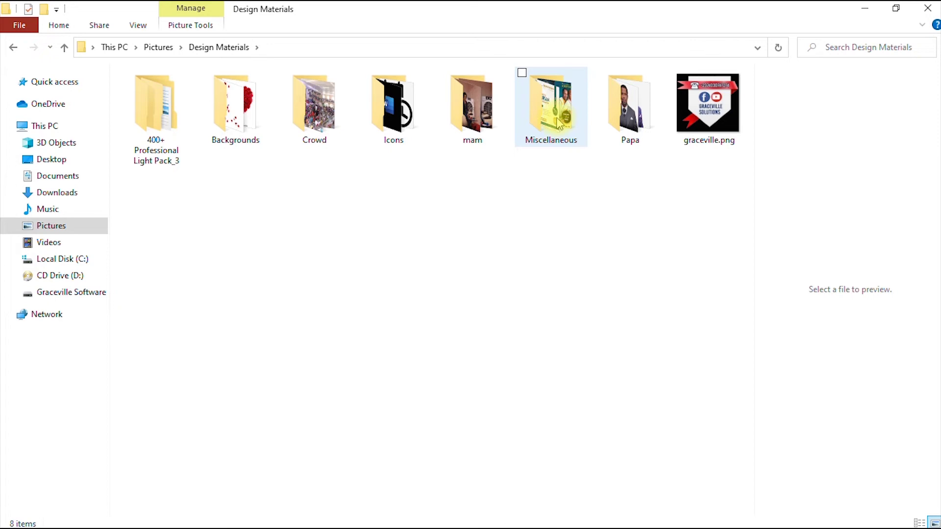
pyautogui.doubleClick(559, 123)
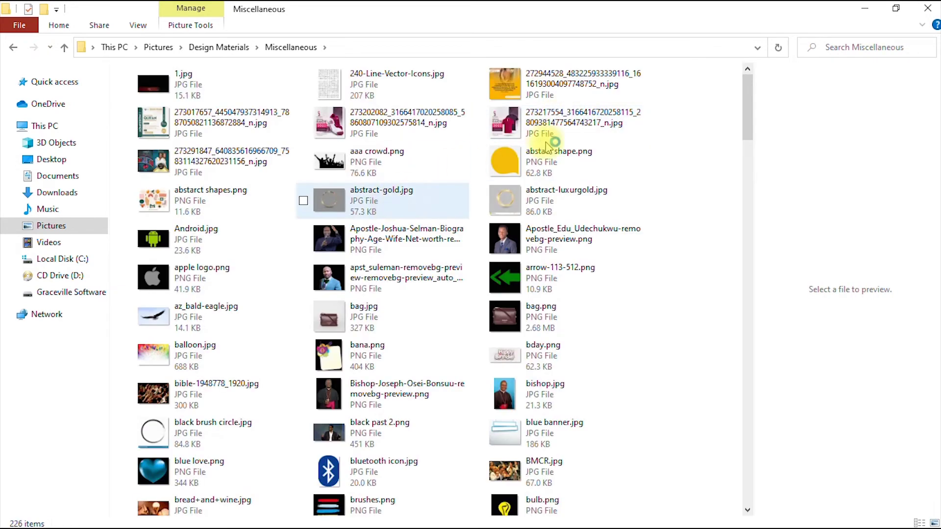
pyautogui.click(357, 131)
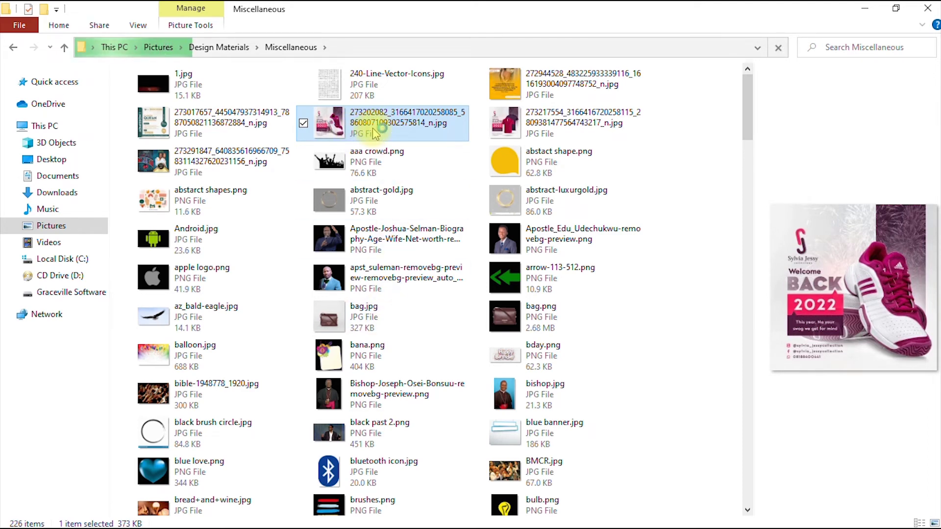
pyautogui.rightClick(375, 133)
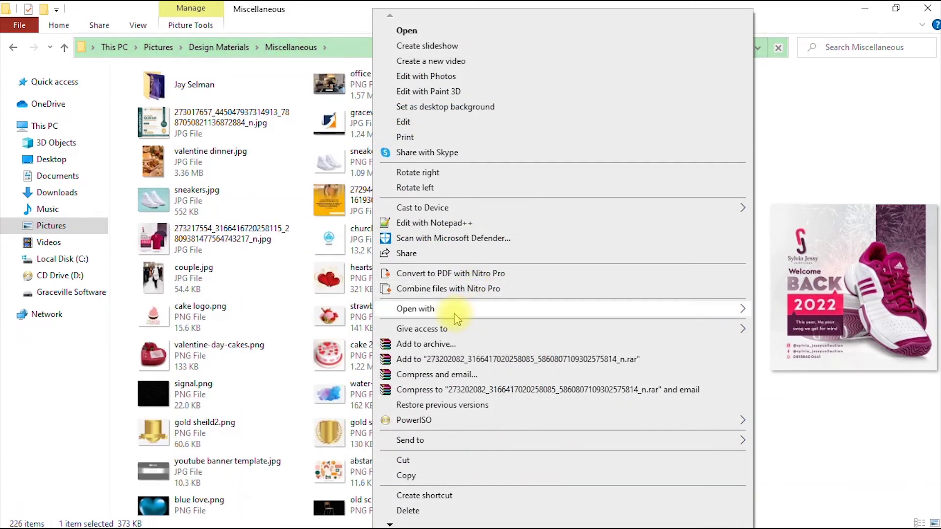
pyautogui.moveTo(457, 320)
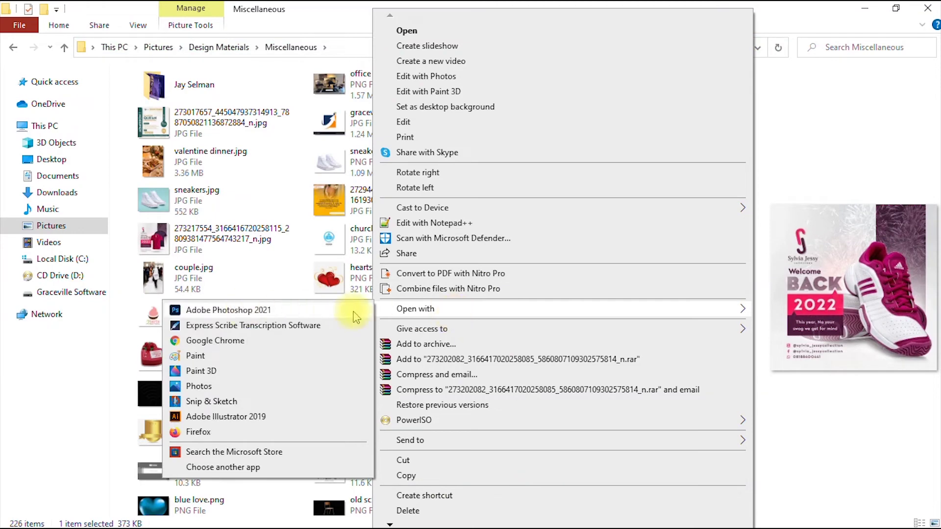
pyautogui.click(274, 244)
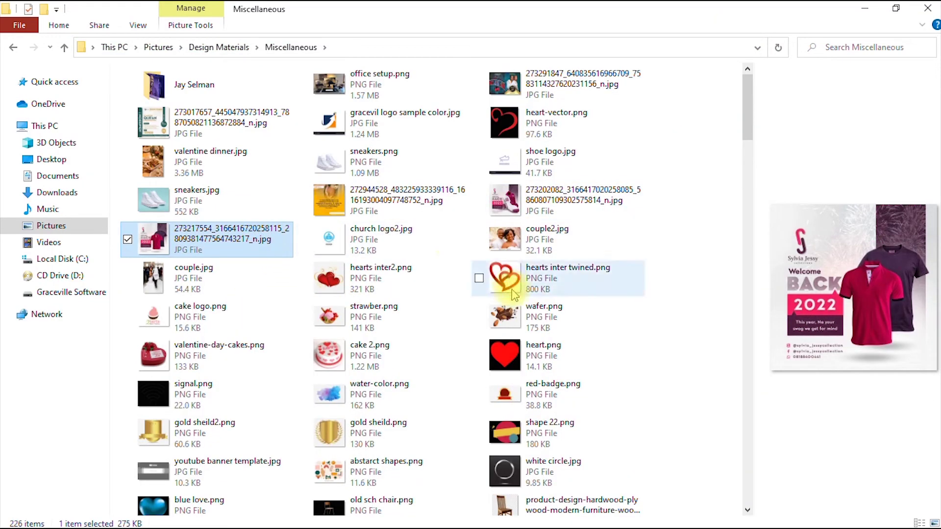
# - Open the Welcome BACK 2022 shoe JPG in Adobe Photoshop 2021 via Open with
pyautogui.click(360, 208)
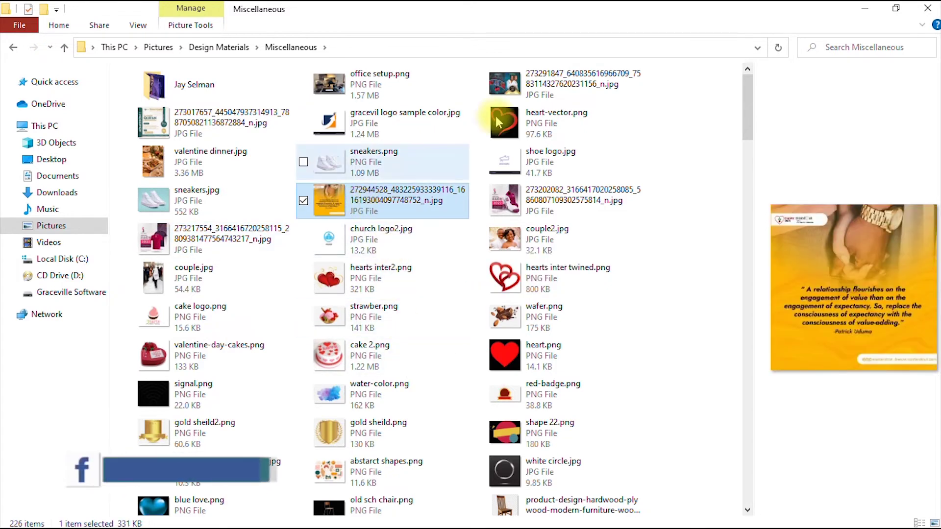
pyautogui.click(523, 207)
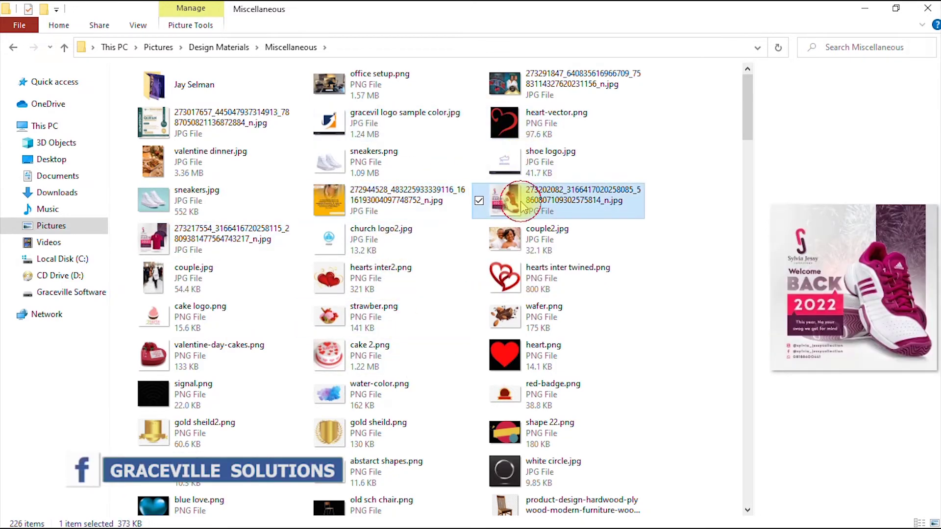
pyautogui.rightClick(523, 207)
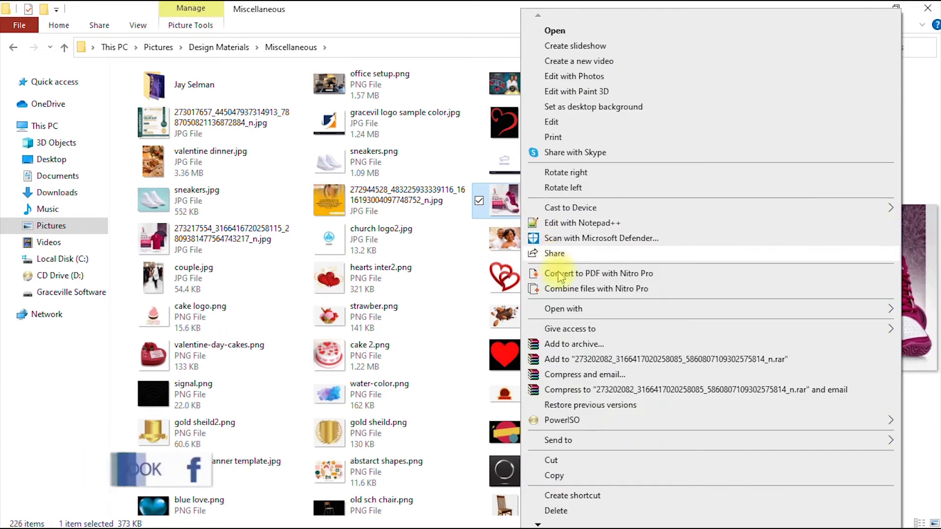
pyautogui.moveTo(563, 310)
pyautogui.click(438, 313)
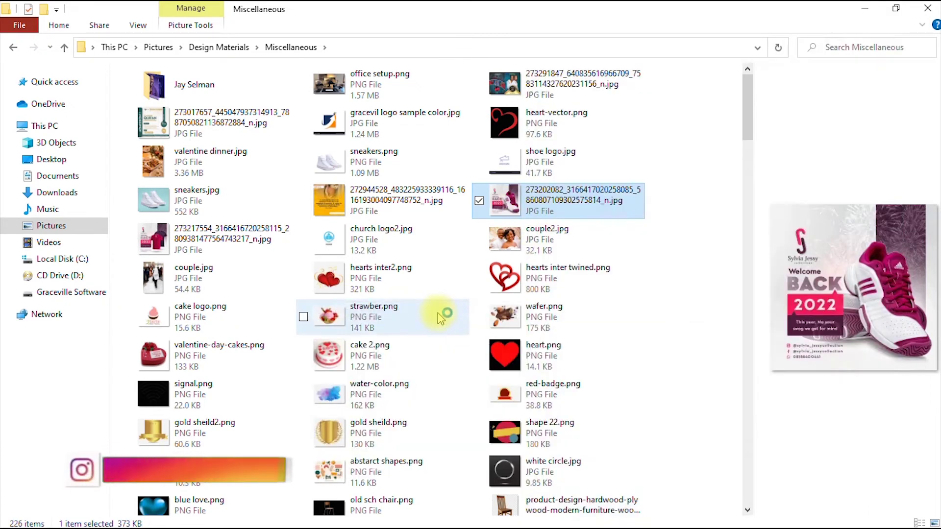
pyautogui.press('space')
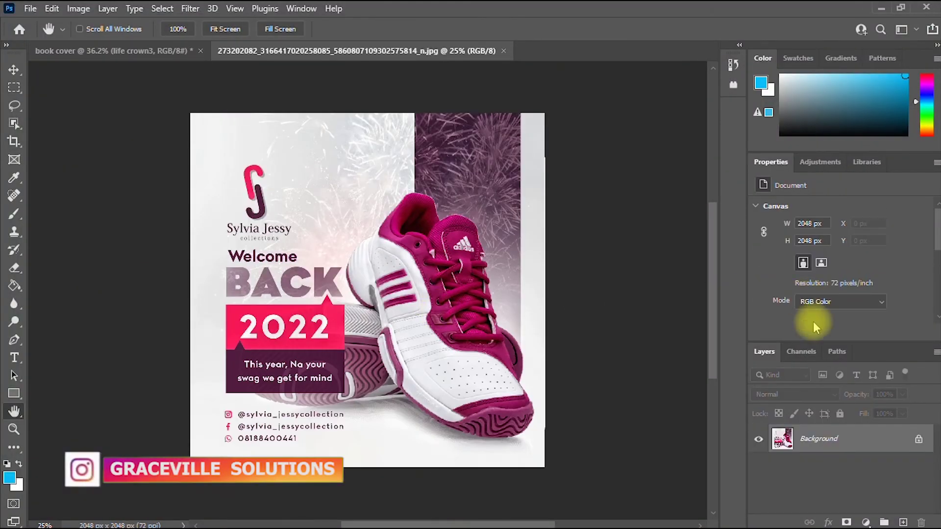
# - Unlock the flyer's Background as Layer 0 and move it into the book cover document
pyautogui.click(919, 442)
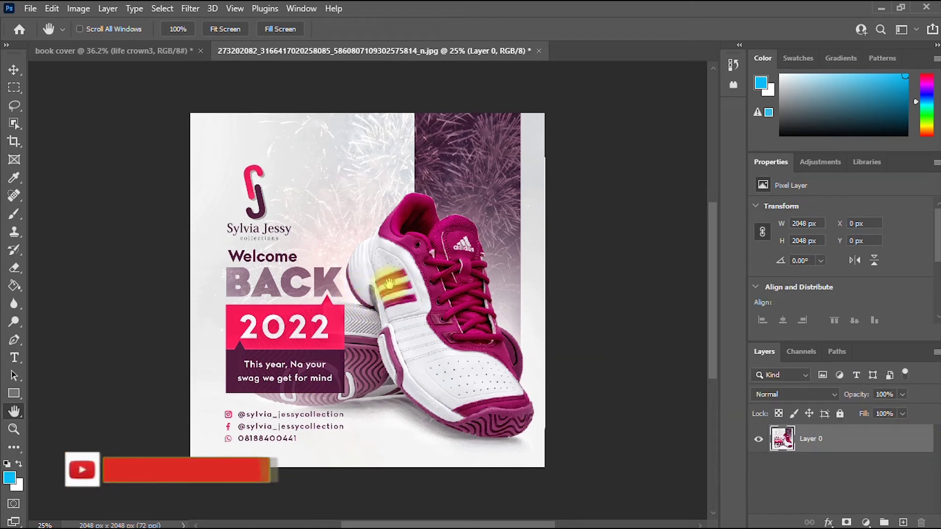
pyautogui.click(14, 70)
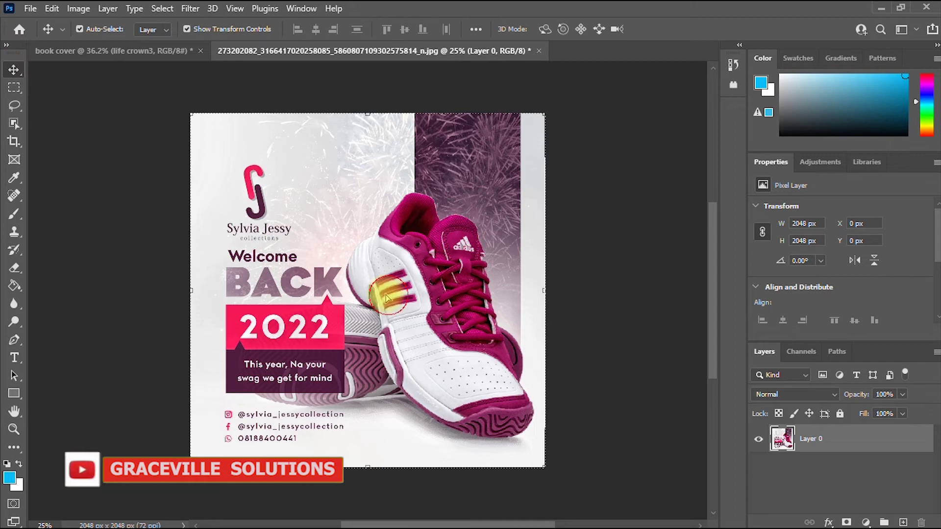
pyautogui.moveTo(392, 294); pyautogui.dragTo(411, 281)
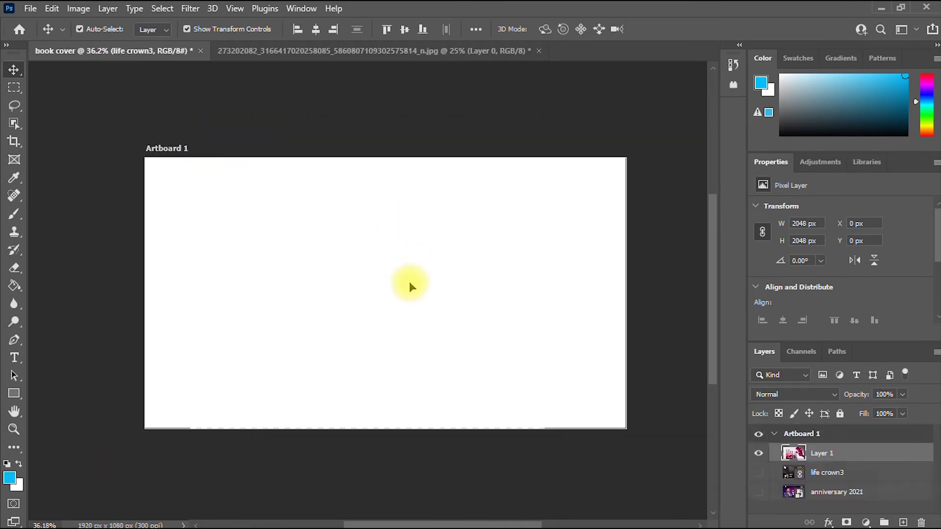
# - Resize the shoe flyer layer to about 2052 × 2052 px and align its top with Artboard 1
pyautogui.scroll(-4, 411, 281)
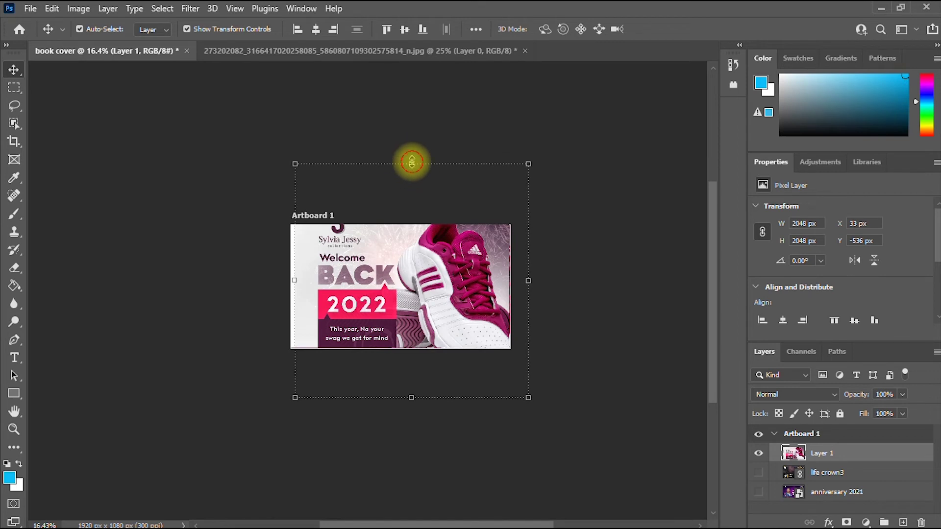
pyautogui.moveTo(412, 161); pyautogui.dragTo(411, 225)
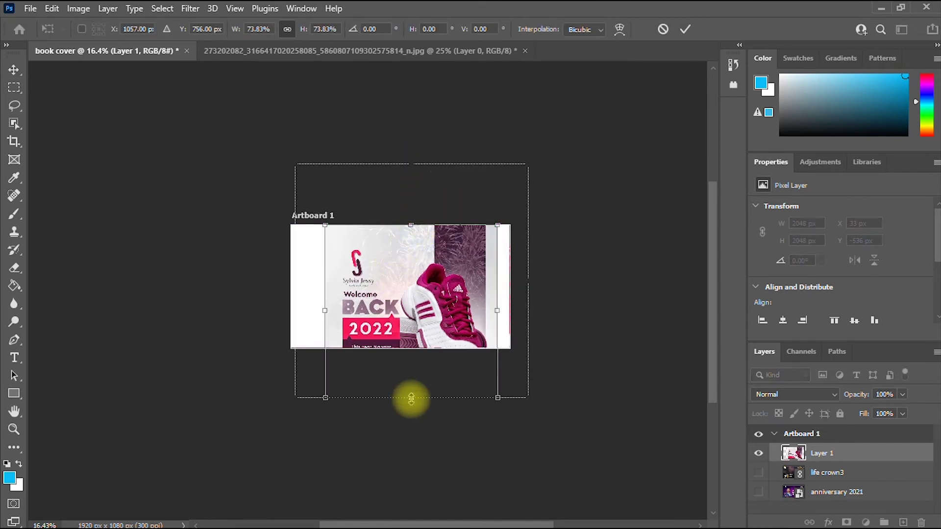
pyautogui.moveTo(412, 397); pyautogui.dragTo(410, 452)
pyautogui.moveTo(411, 165); pyautogui.dragTo(411, 224)
pyautogui.moveTo(411, 278)
pyautogui.mouseDown()
pyautogui.moveTo(399, 266)
pyautogui.moveTo(404, 278)
pyautogui.mouseUp()
pyautogui.moveTo(524, 225); pyautogui.dragTo(530, 215)
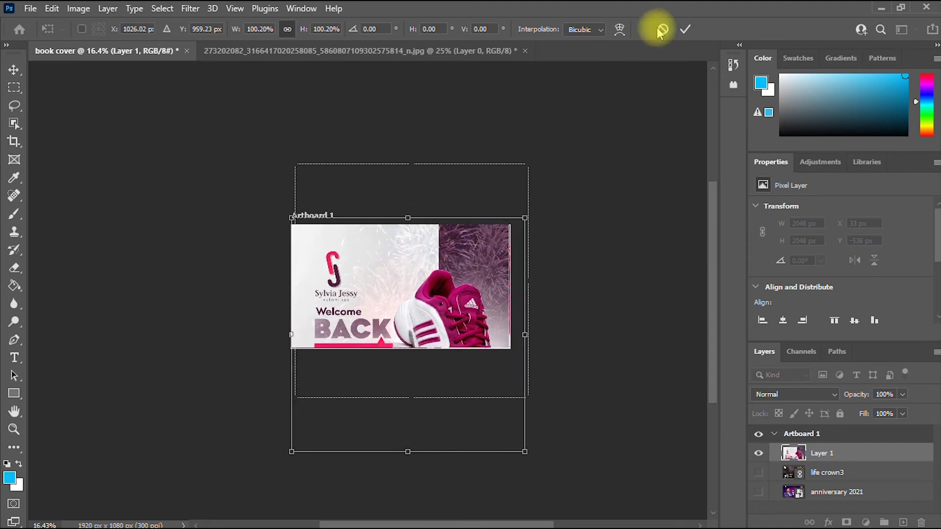
pyautogui.click(685, 29)
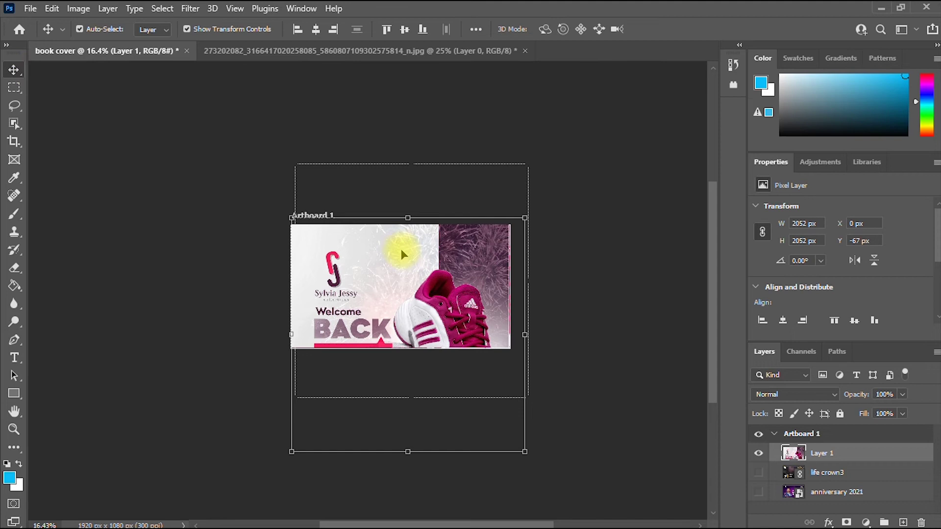
pyautogui.moveTo(407, 255)
pyautogui.mouseDown()
pyautogui.moveTo(399, 267)
pyautogui.moveTo(399, 257)
pyautogui.moveTo(413, 262)
pyautogui.mouseUp()
pyautogui.scroll(-1, 265, 242)
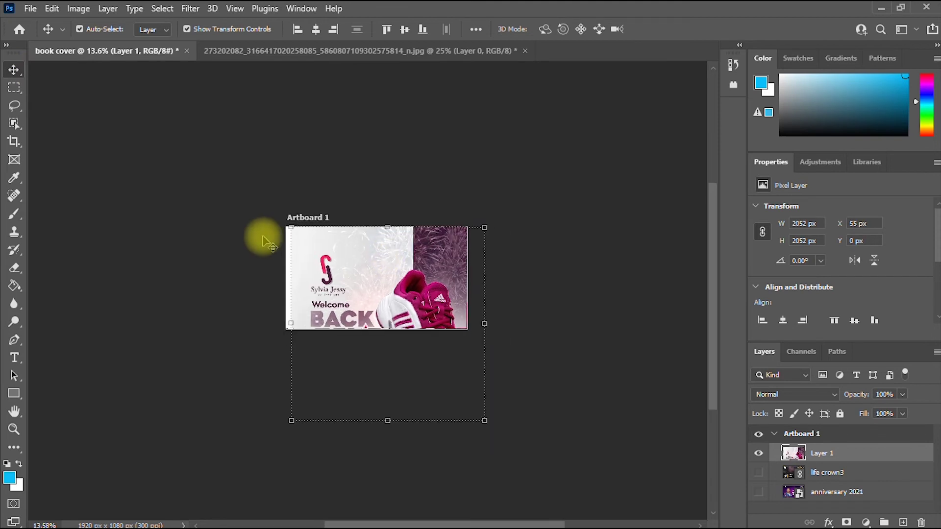
# - Scale the shoe flyer layer to 97.79% and shift it so it fills Artboard 1
pyautogui.moveTo(387, 423); pyautogui.dragTo(385, 328)
pyautogui.moveTo(407, 290); pyautogui.dragTo(365, 291)
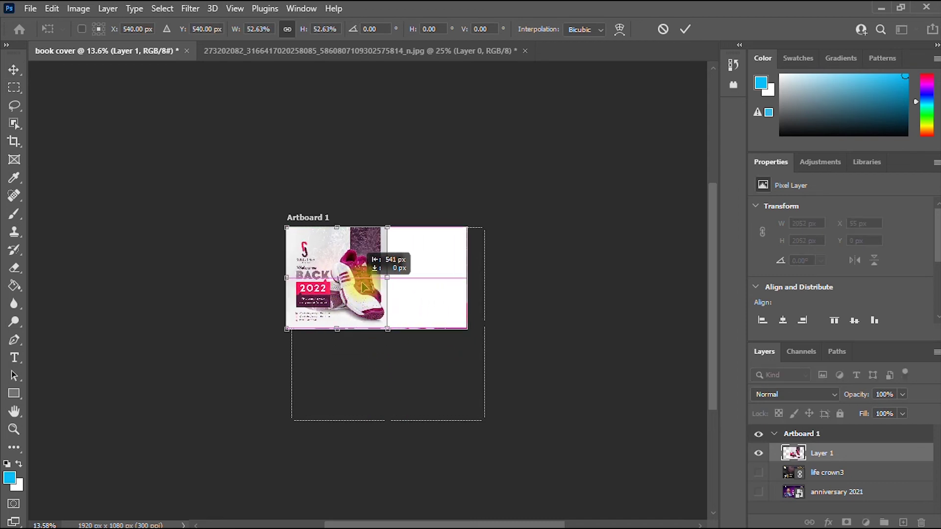
pyautogui.moveTo(364, 287); pyautogui.dragTo(364, 287)
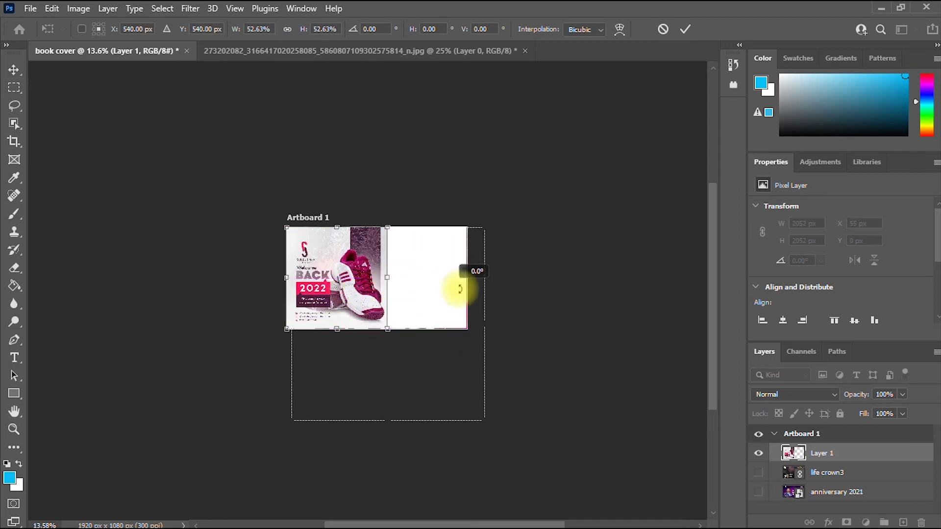
pyautogui.moveTo(389, 229); pyautogui.dragTo(427, 208)
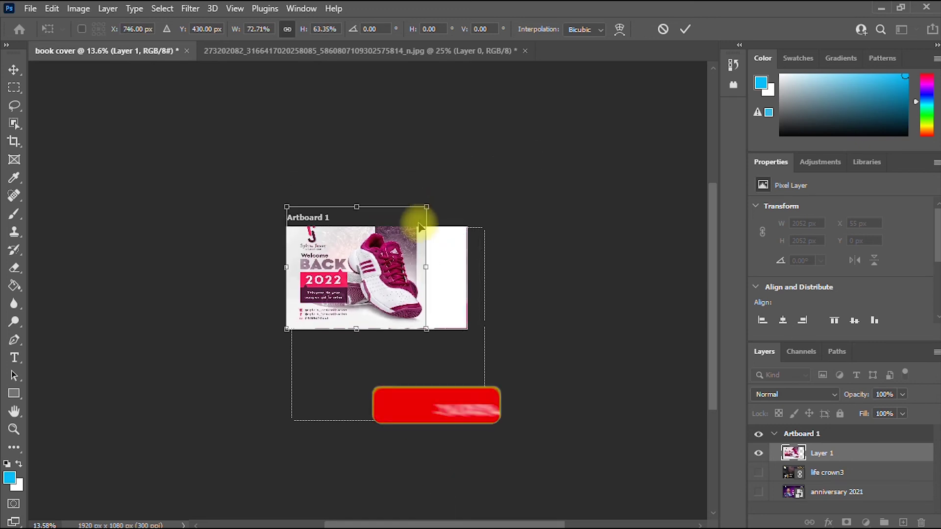
pyautogui.hotkey('ctrl', 'z')
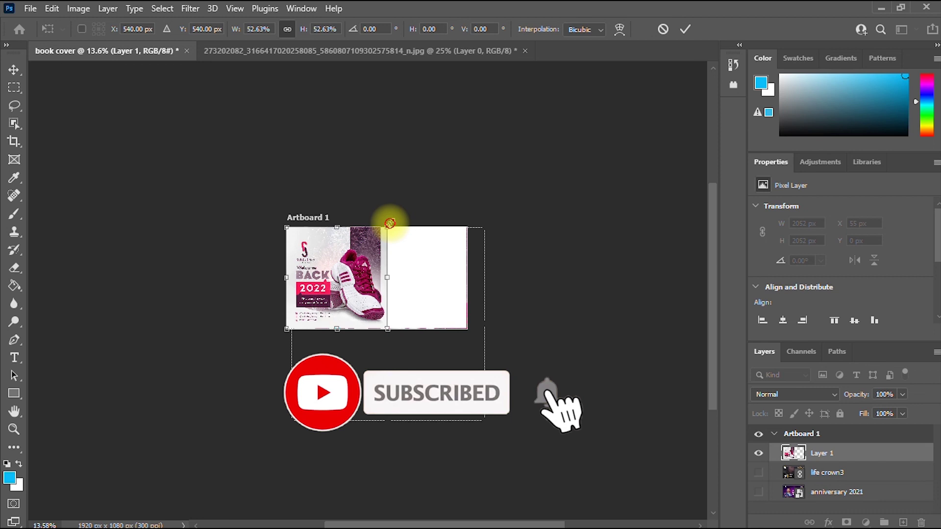
pyautogui.moveTo(388, 228); pyautogui.dragTo(495, 162)
pyautogui.moveTo(407, 272); pyautogui.dragTo(422, 312)
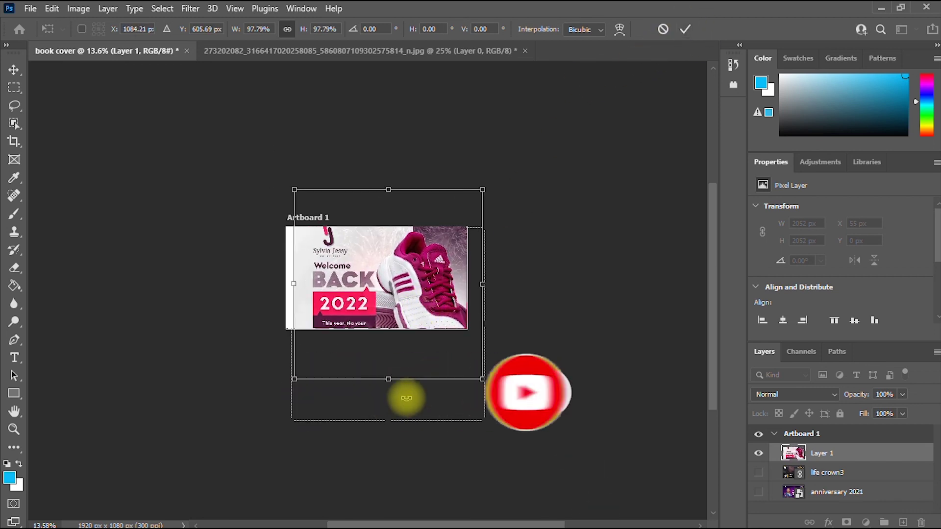
pyautogui.scroll(5, 399, 395)
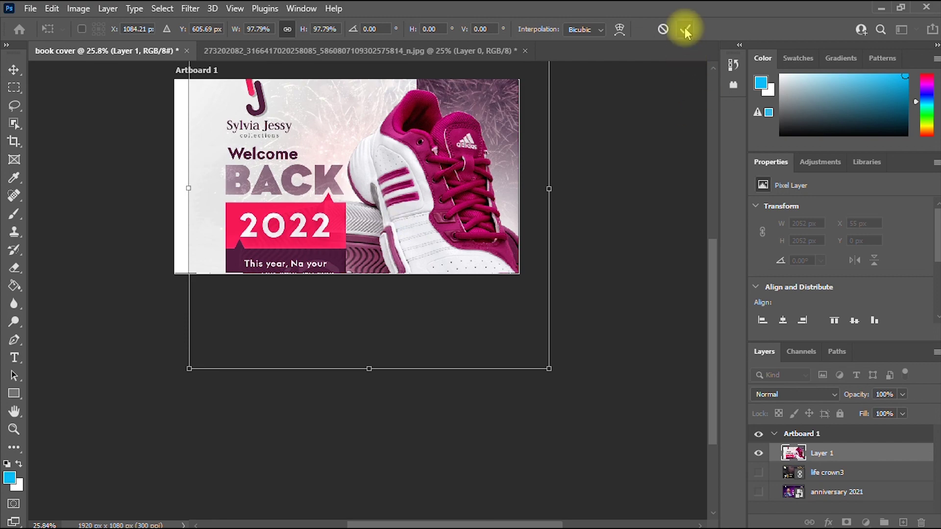